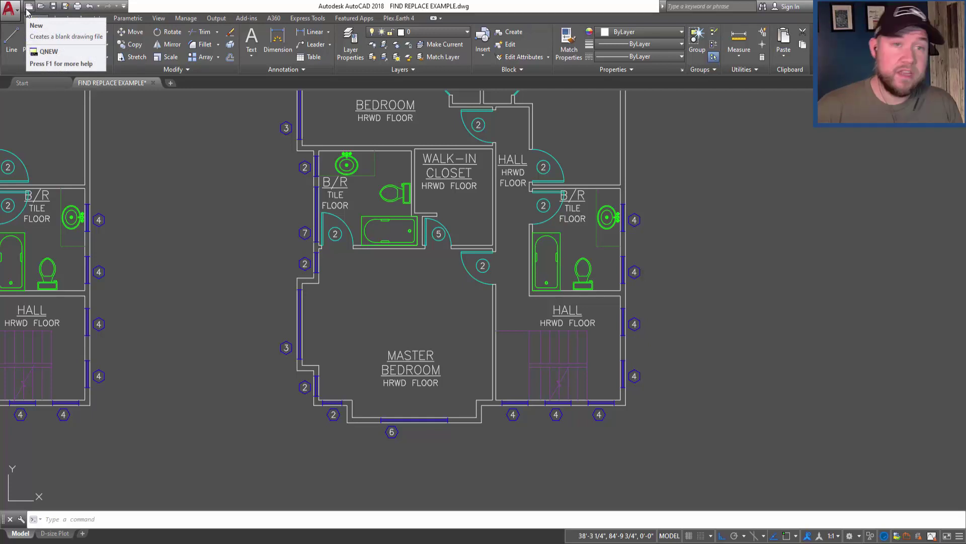
left_click(133, 119)
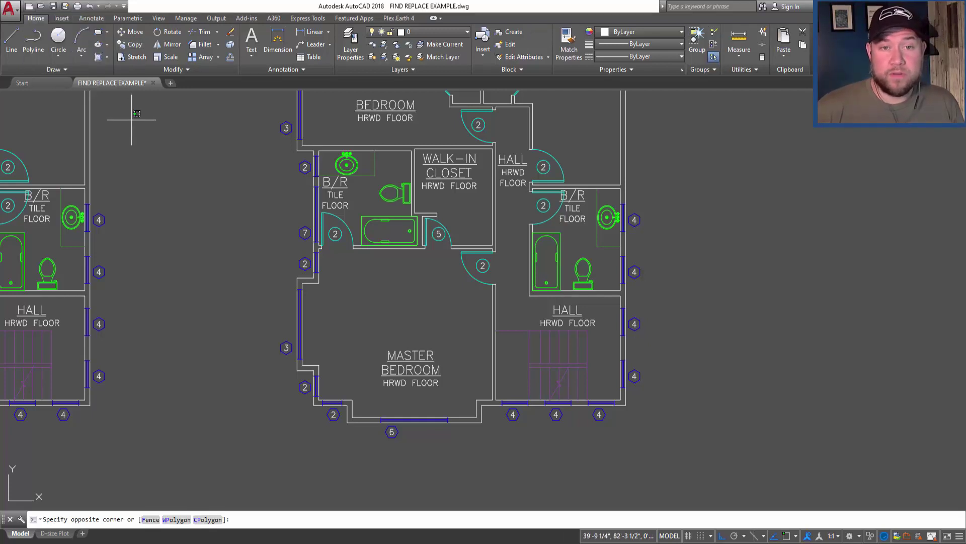
left_click(138, 124)
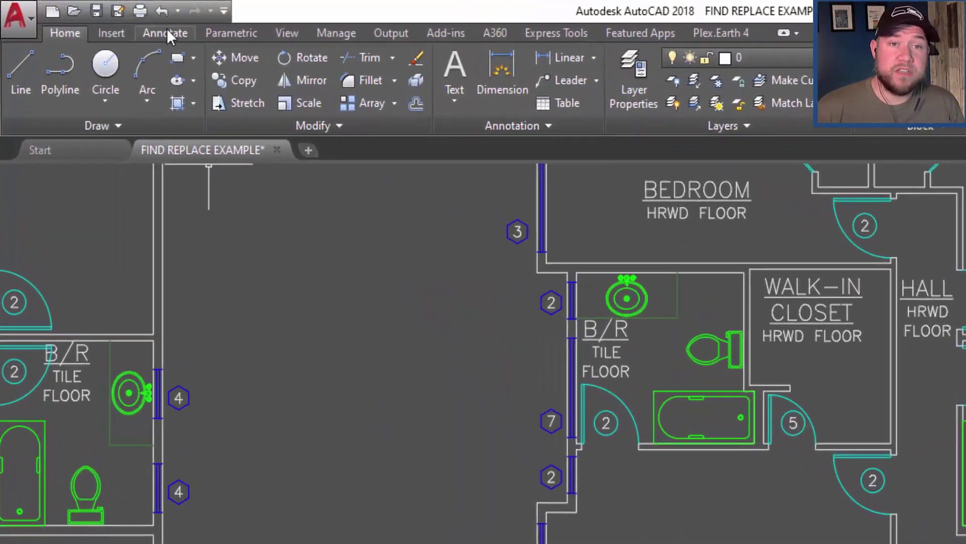
Search the drawing's text for FLOOR with the annotation Find Text tool
left_click(92, 16)
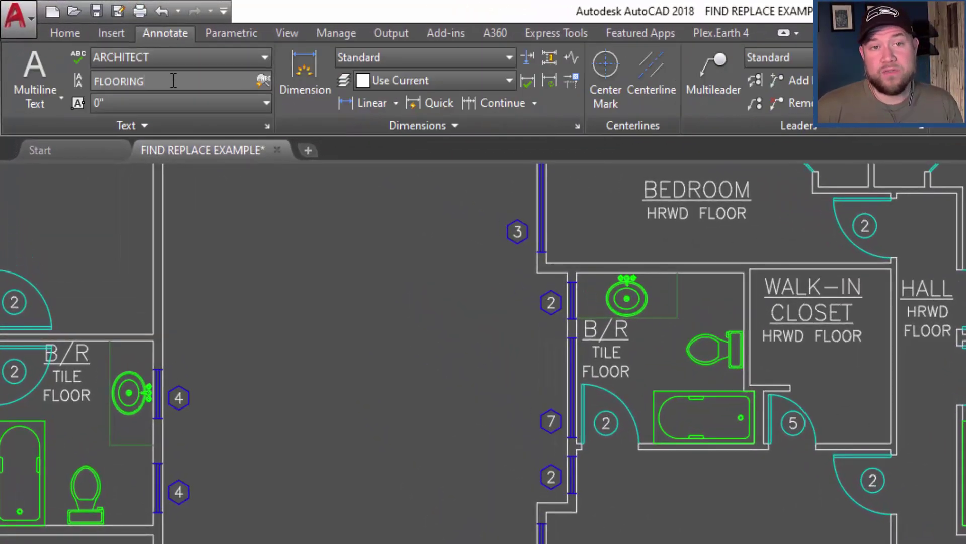
left_click_drag(173, 81, 92, 72)
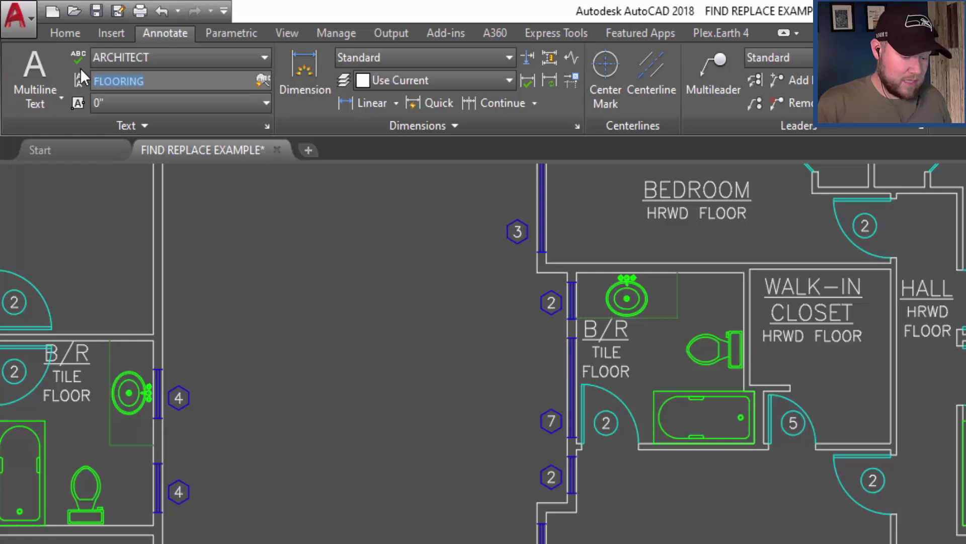
key("BackSpace")
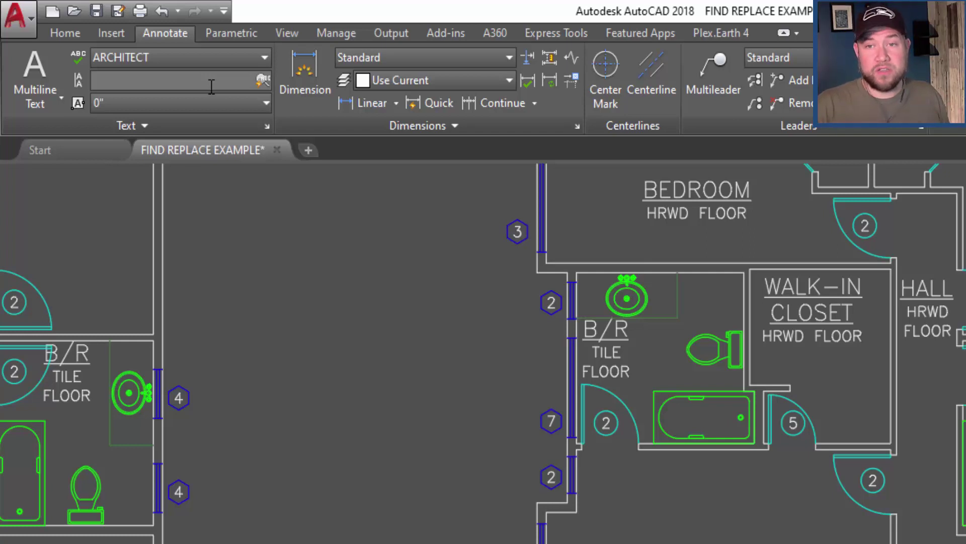
type("*")
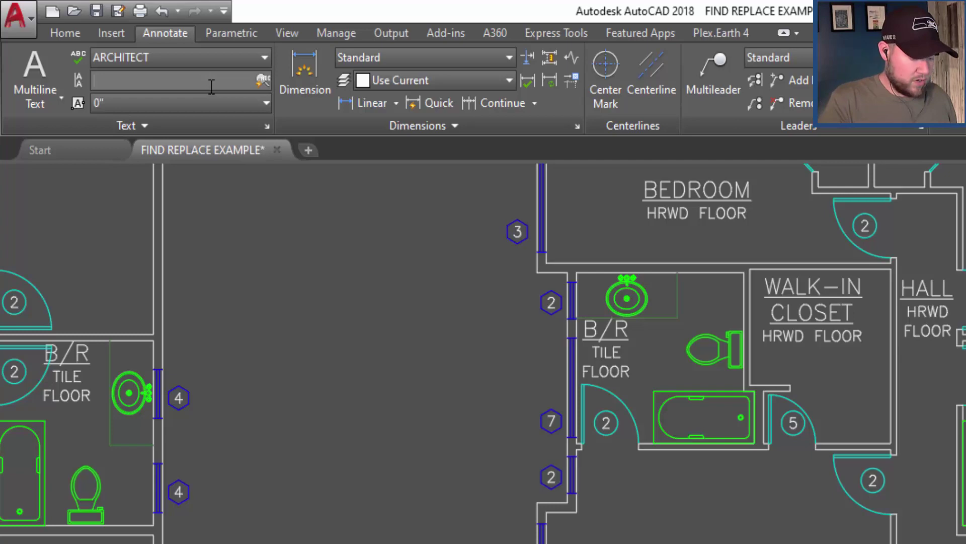
type("FLOOR")
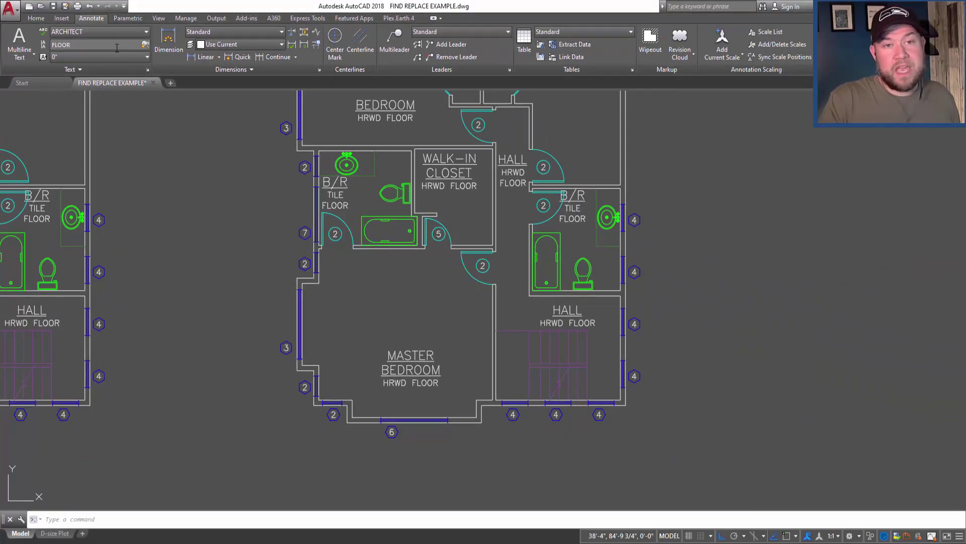
key("Return")
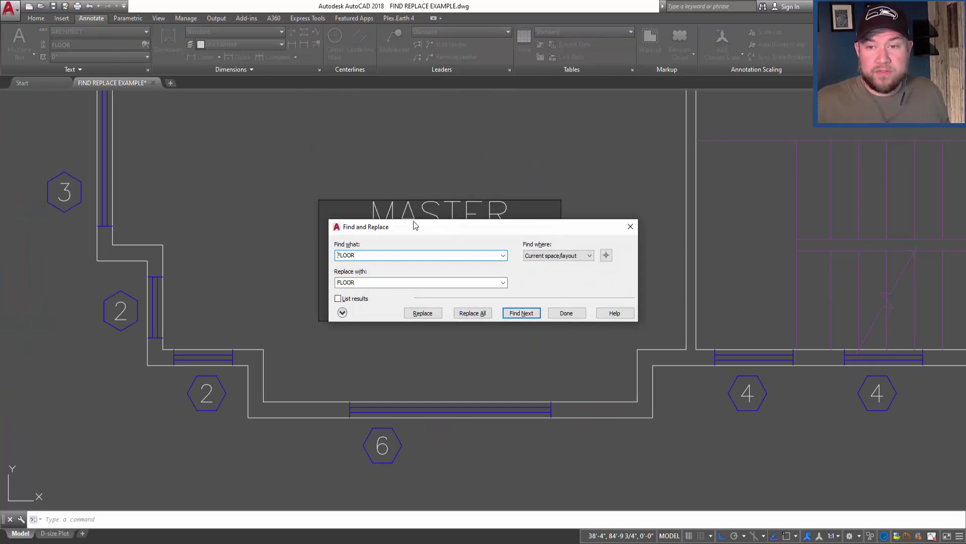
Move the Find and Replace dialog clear of the found label and expand its search options and text types
left_click_drag(411, 224, 322, 135)
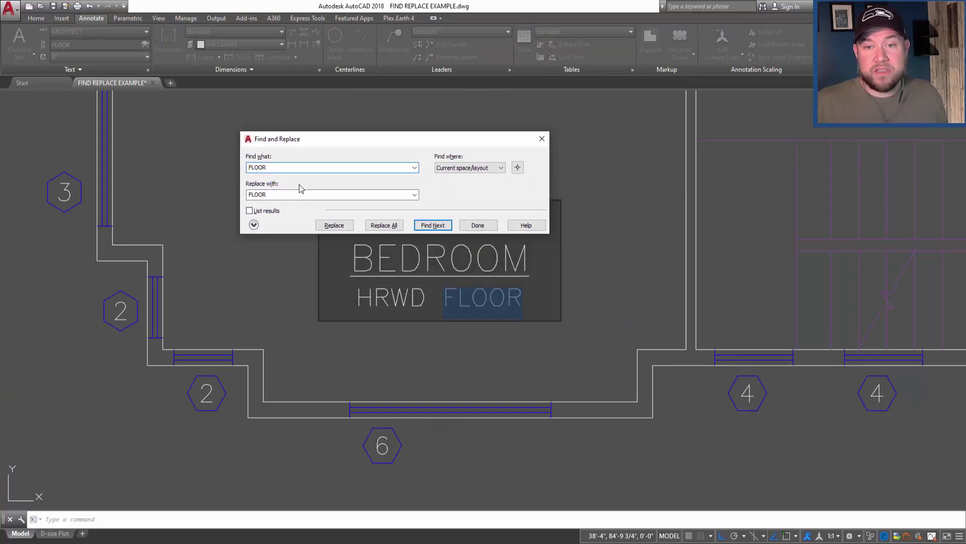
left_click(254, 225)
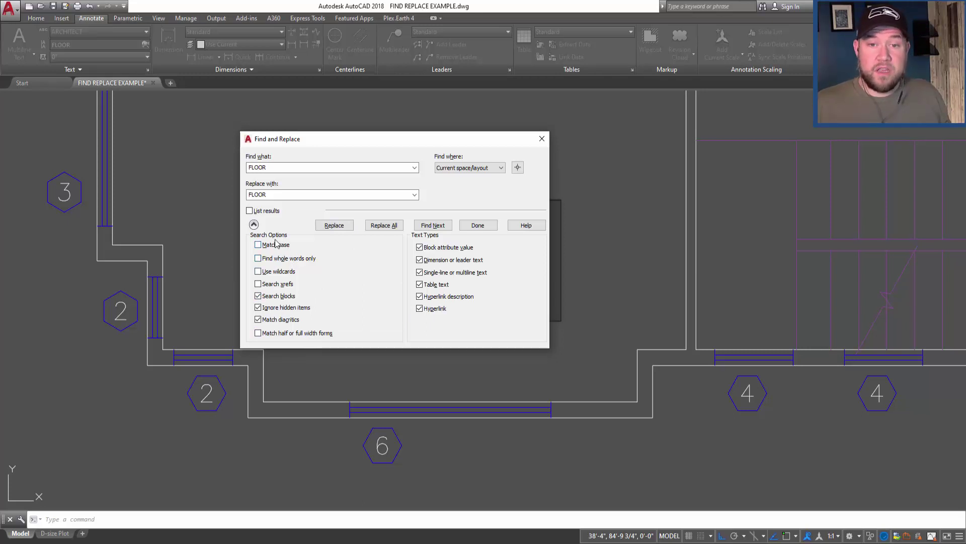
double_click(272, 167)
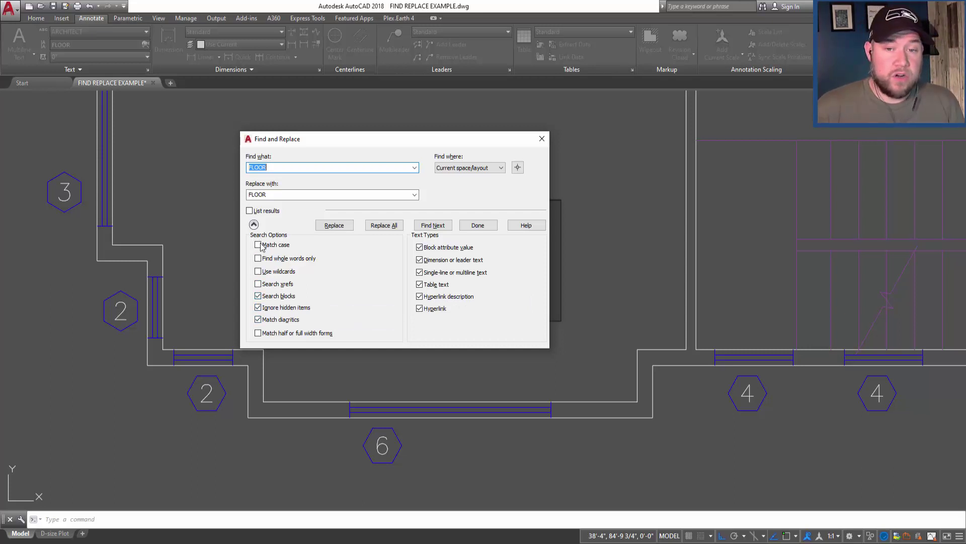
left_click(283, 167)
left_click_drag(282, 167, 242, 167)
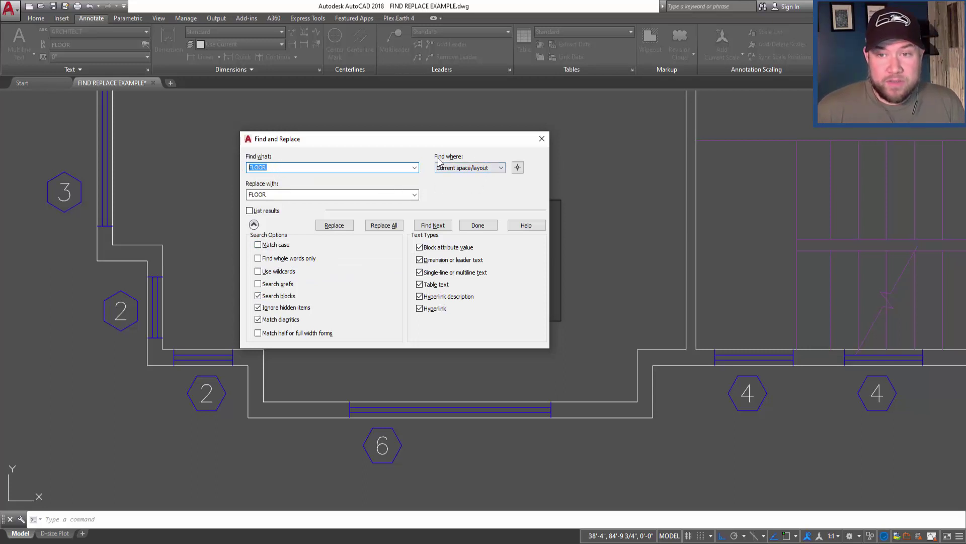
Review the available search scopes and set the search to cover the entire drawing
left_click(501, 169)
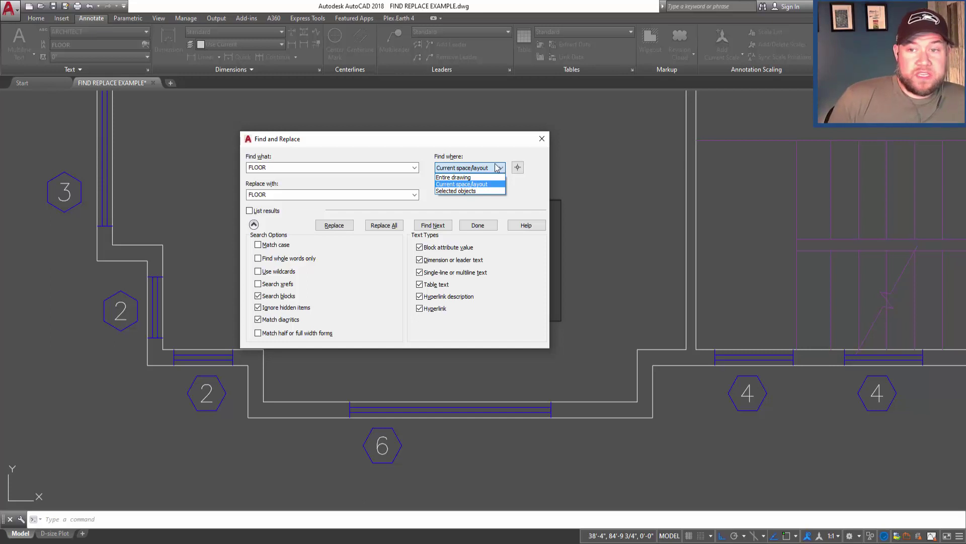
left_click(482, 145)
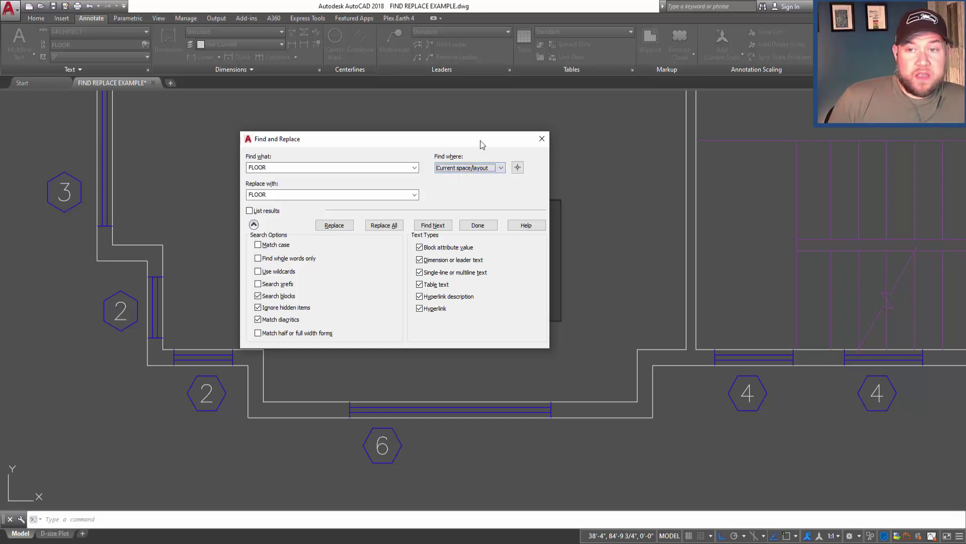
left_click(504, 168)
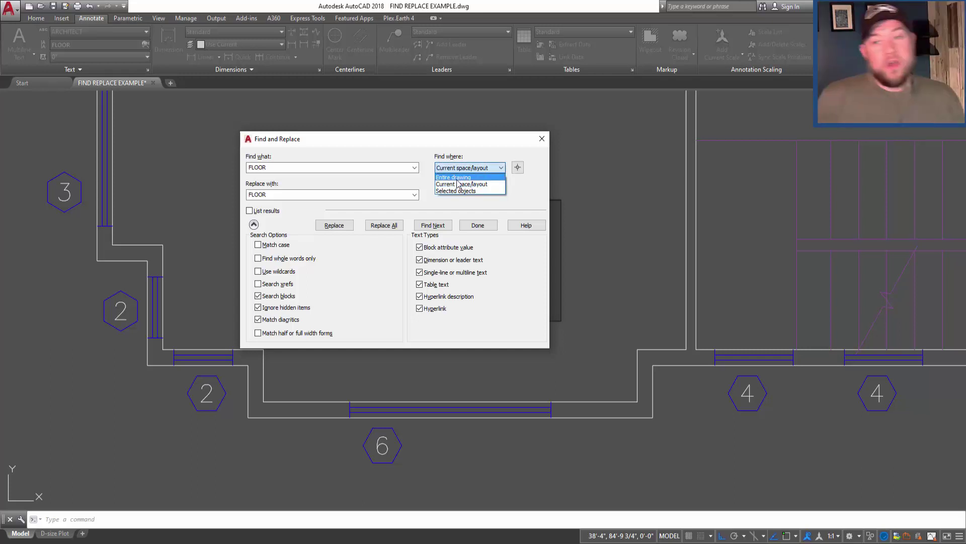
left_click(469, 191)
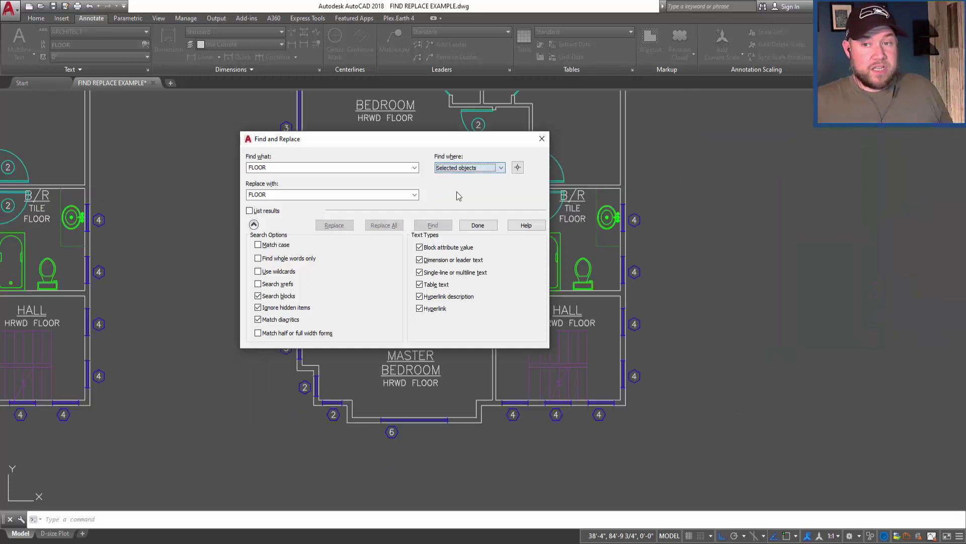
left_click(501, 170)
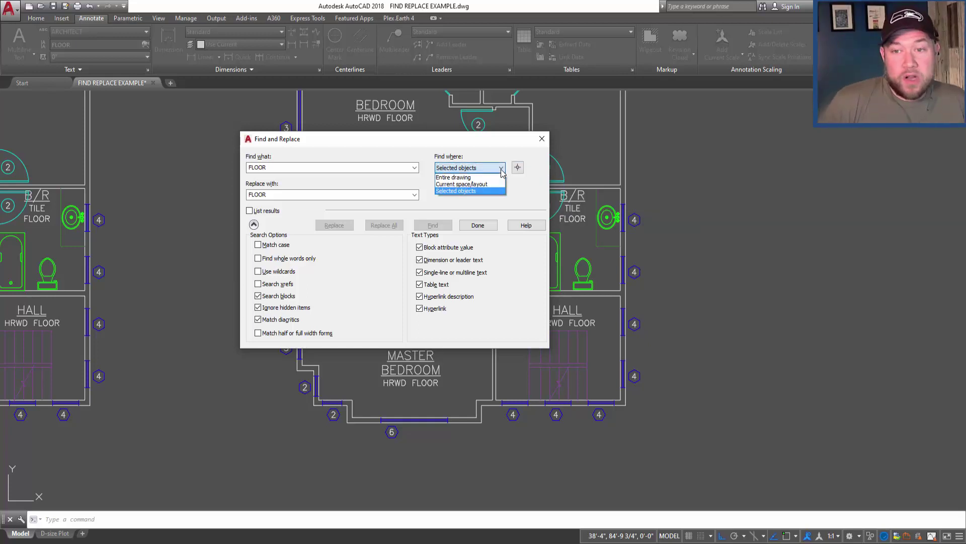
left_click(457, 177)
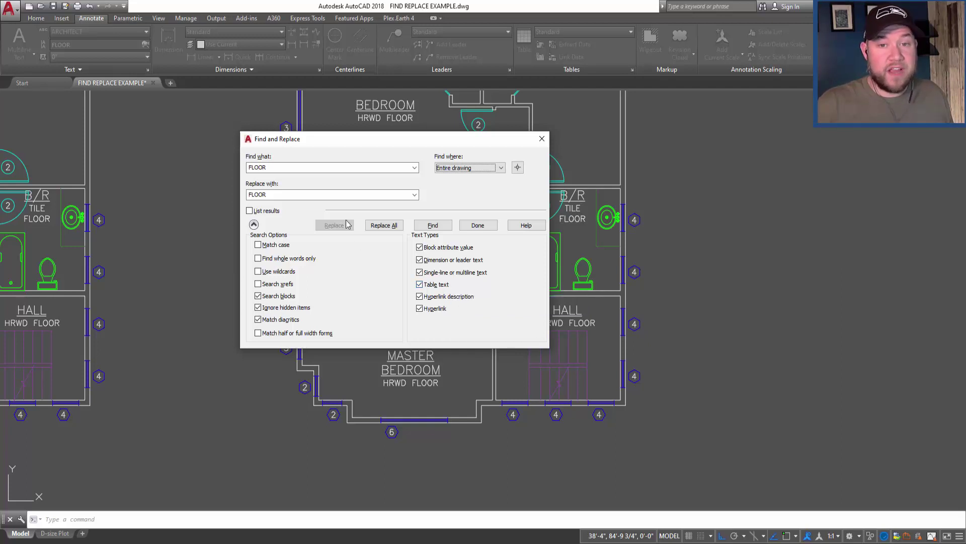
Enter 101-01-1112 as the text to find and 101-01-1113 as the replacement text
left_click(281, 167)
type("1")
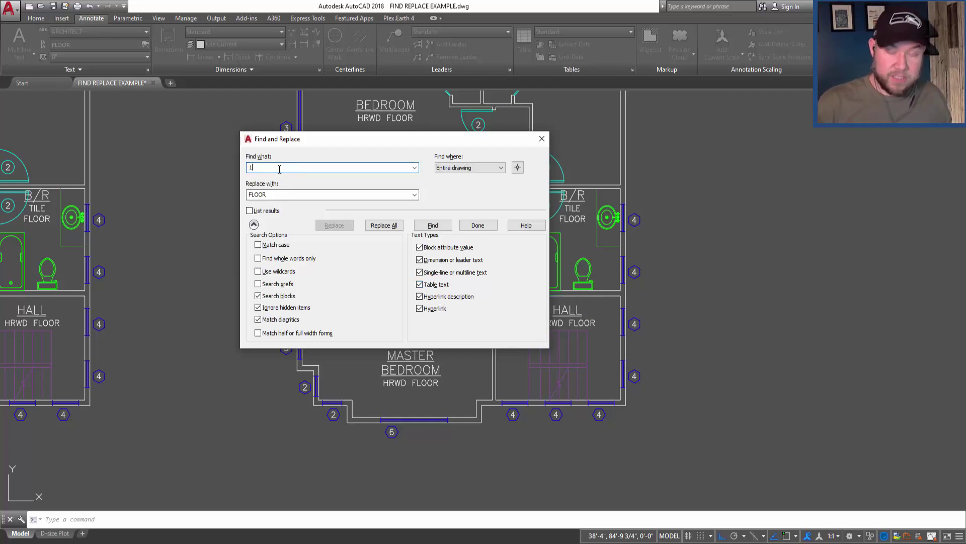
type("01-01-")
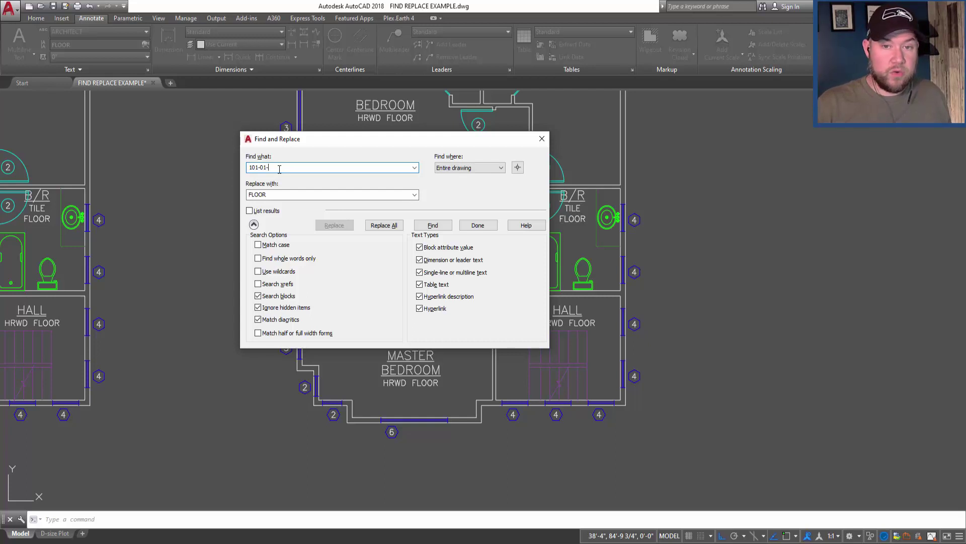
type("1112")
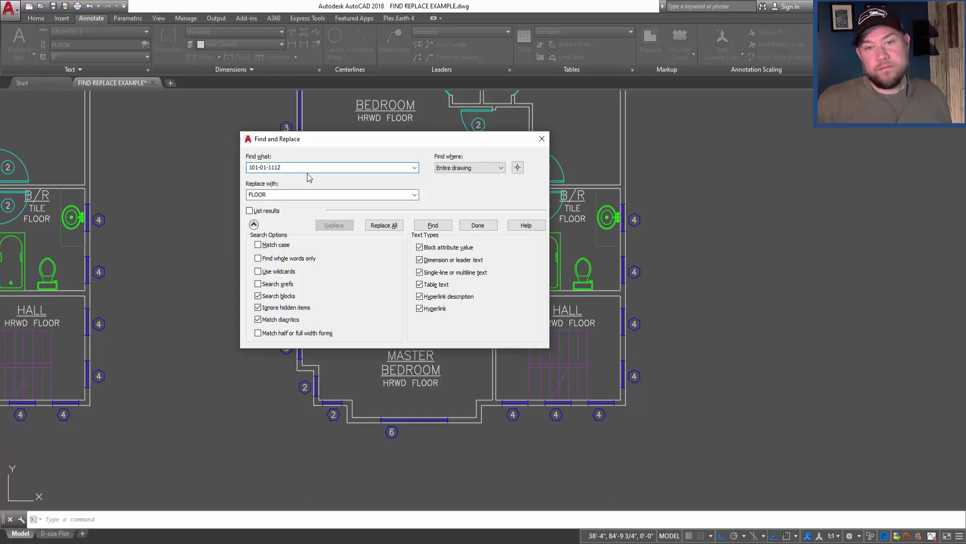
left_click_drag(294, 168, 224, 157)
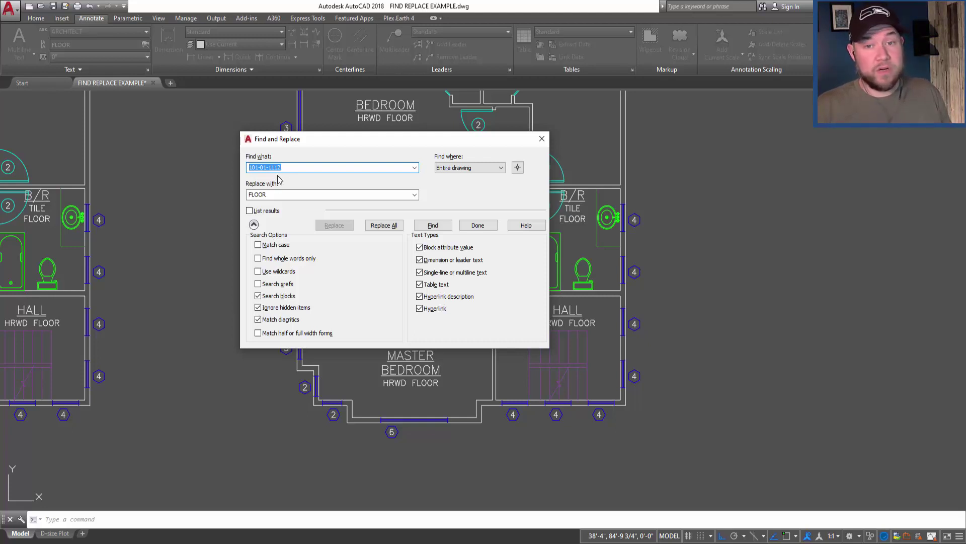
left_click(278, 194)
left_click_drag(277, 195, 223, 182)
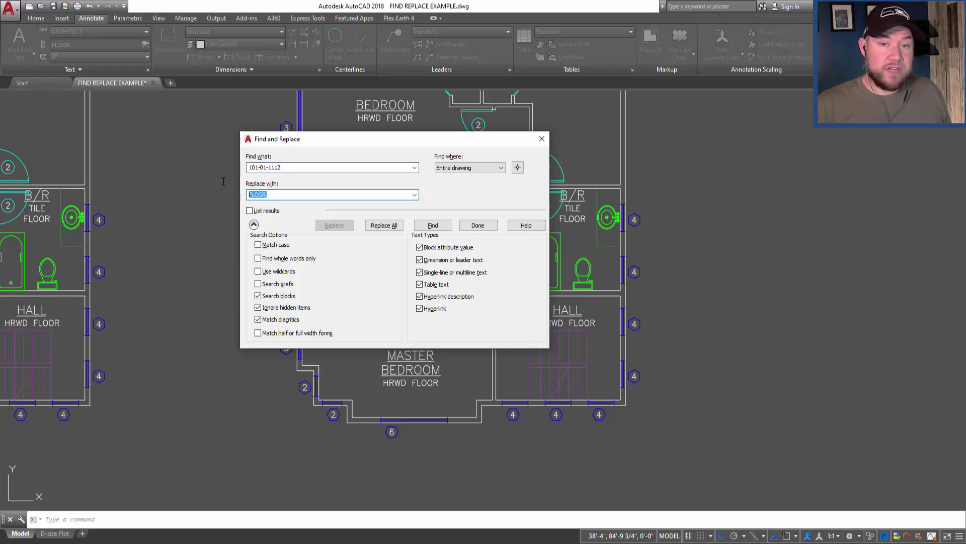
type("101")
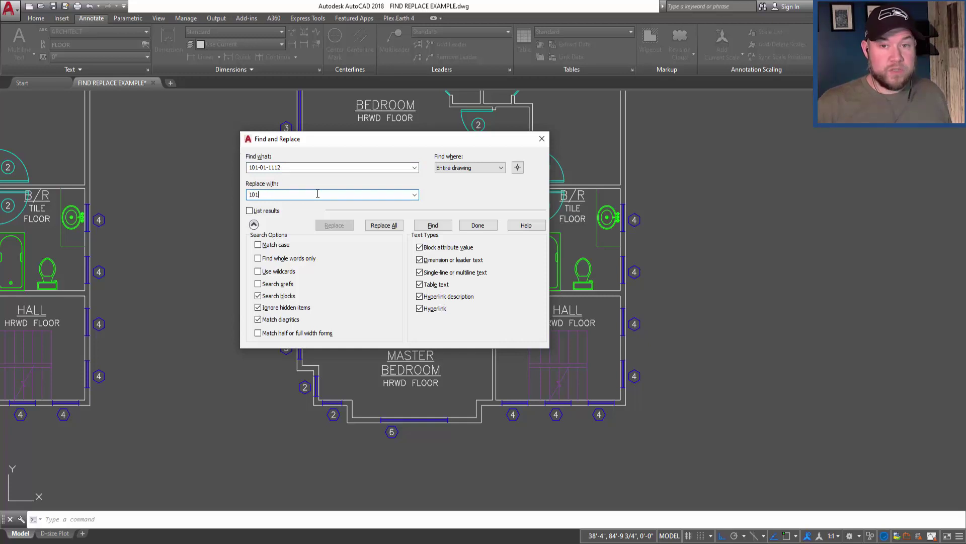
type("-01-11")
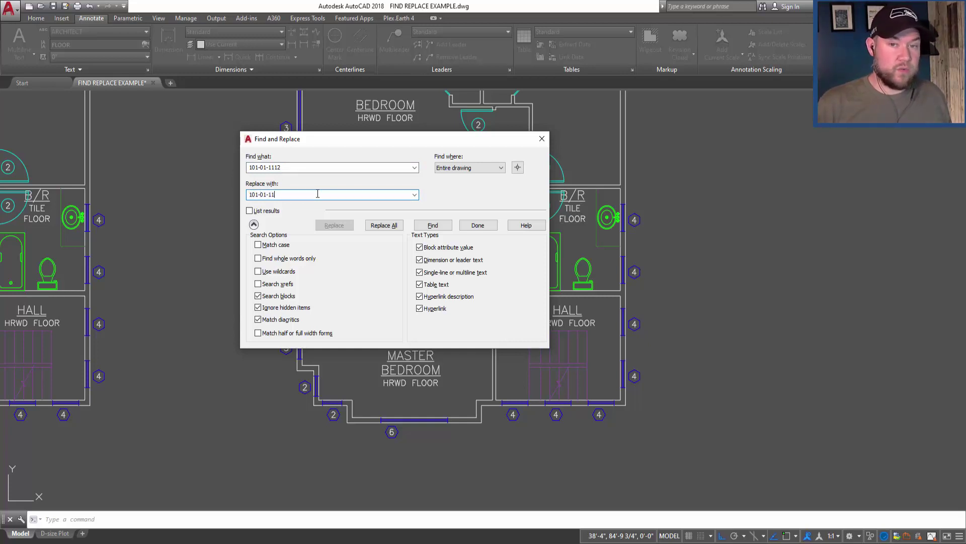
type("13")
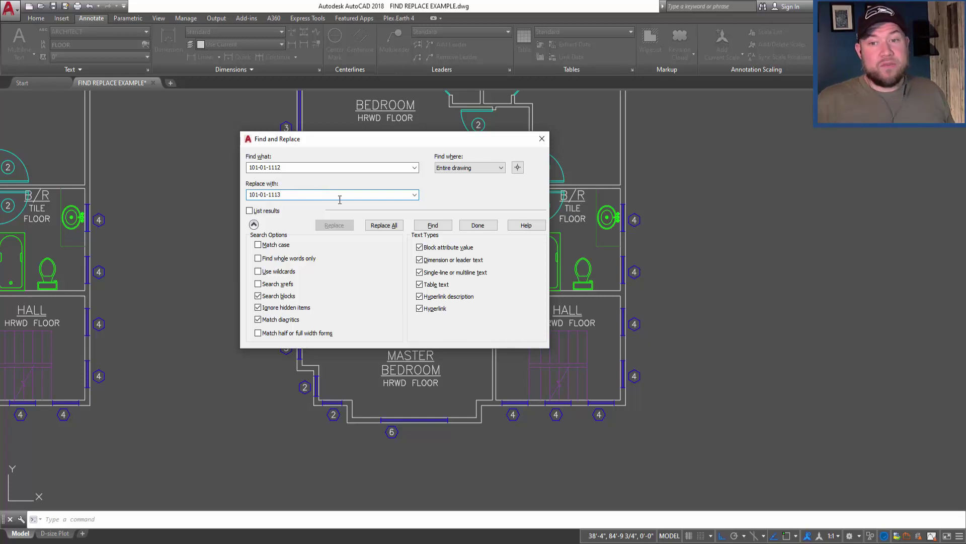
Clear the replacement text and set the text to find to FLOOR
left_click_drag(382, 141, 439, 144)
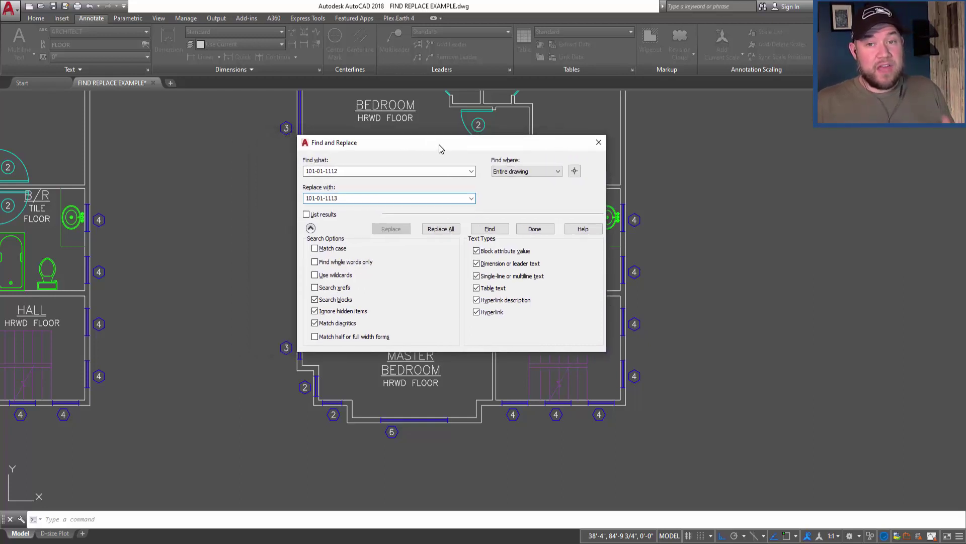
left_click_drag(352, 198, 182, 163)
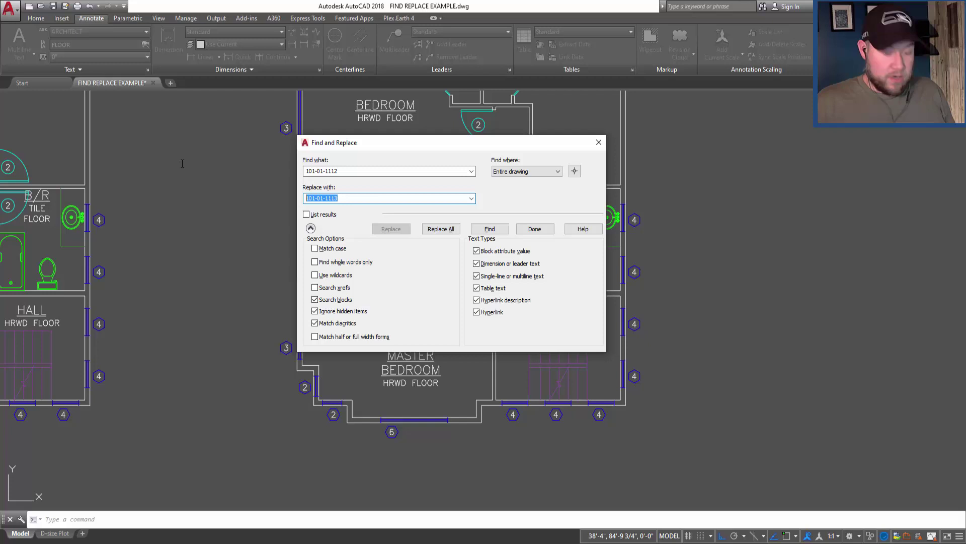
key("BackSpace")
key("shift+Tab")
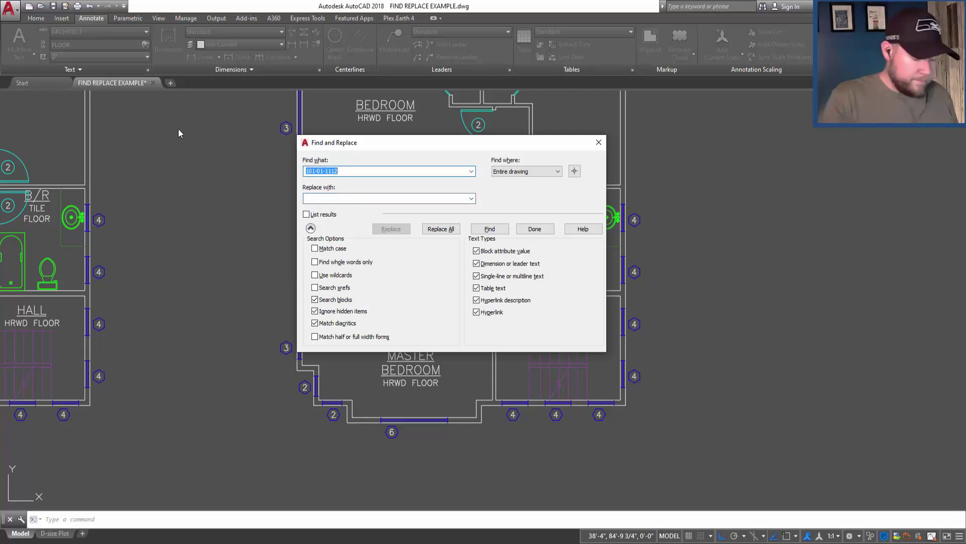
type("FLOOR")
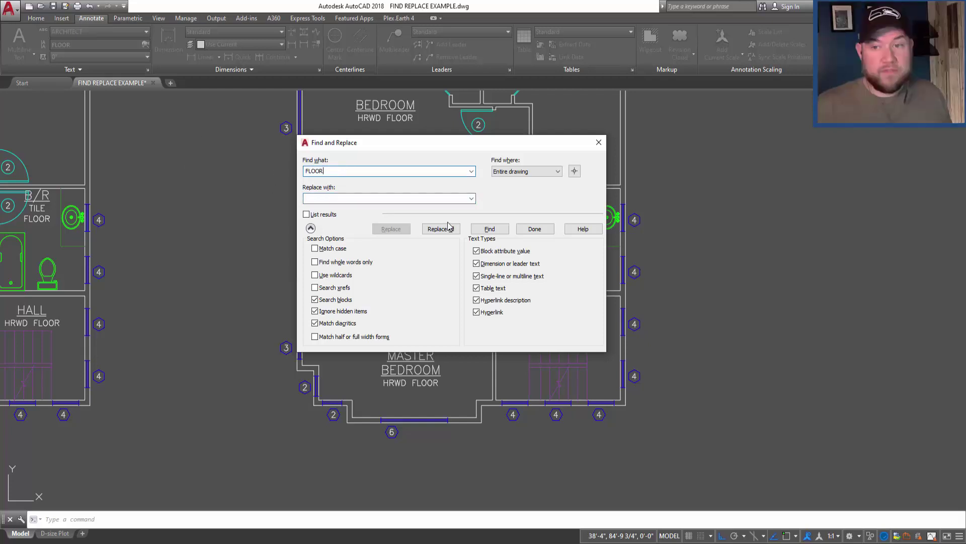
Find FLOOR in the entire drawing and step through its first three occurrences, keeping the dialog clear of the labels
left_click(493, 228)
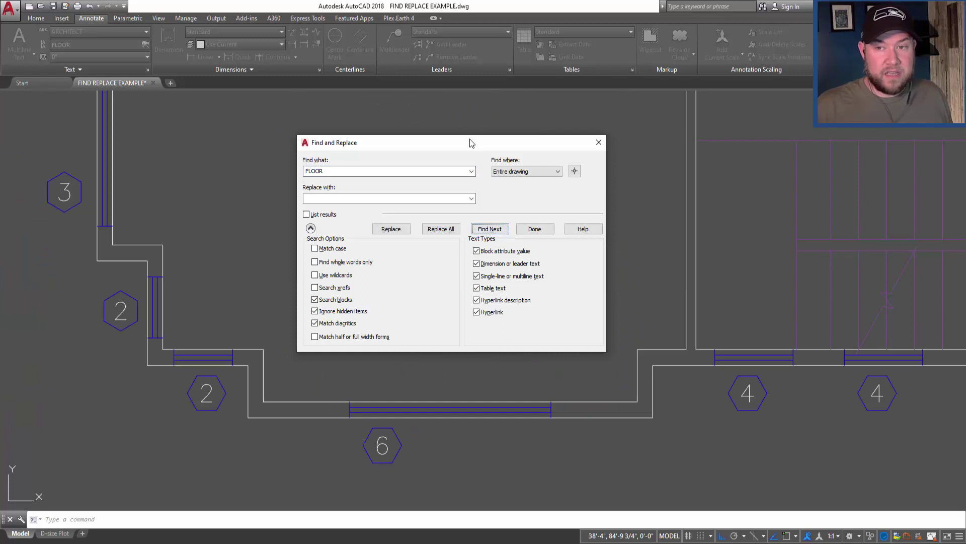
left_click_drag(470, 143, 787, 115)
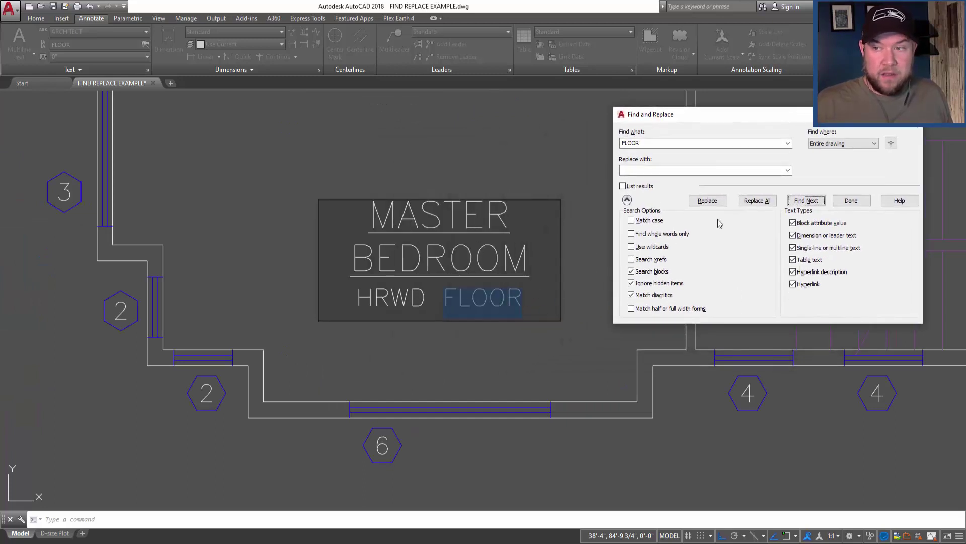
left_click(808, 202)
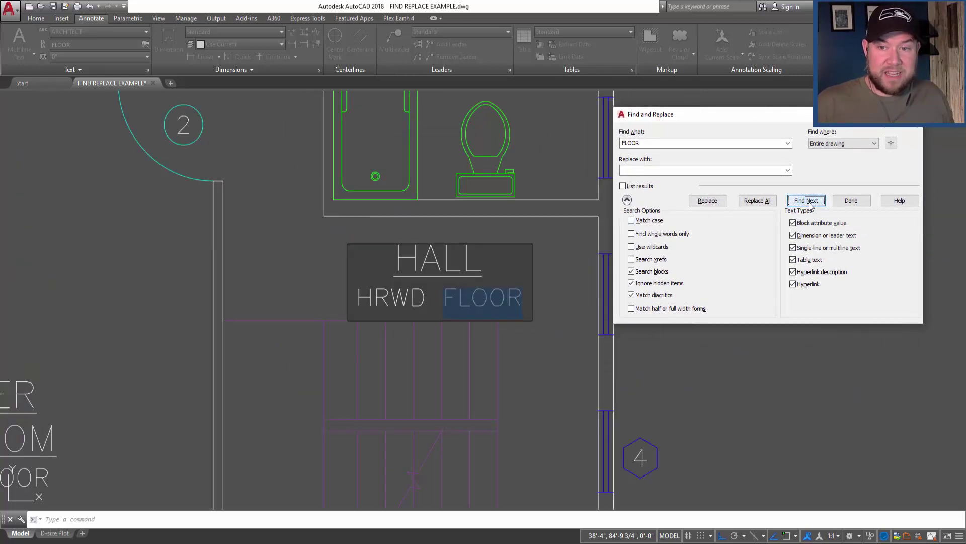
left_click(808, 201)
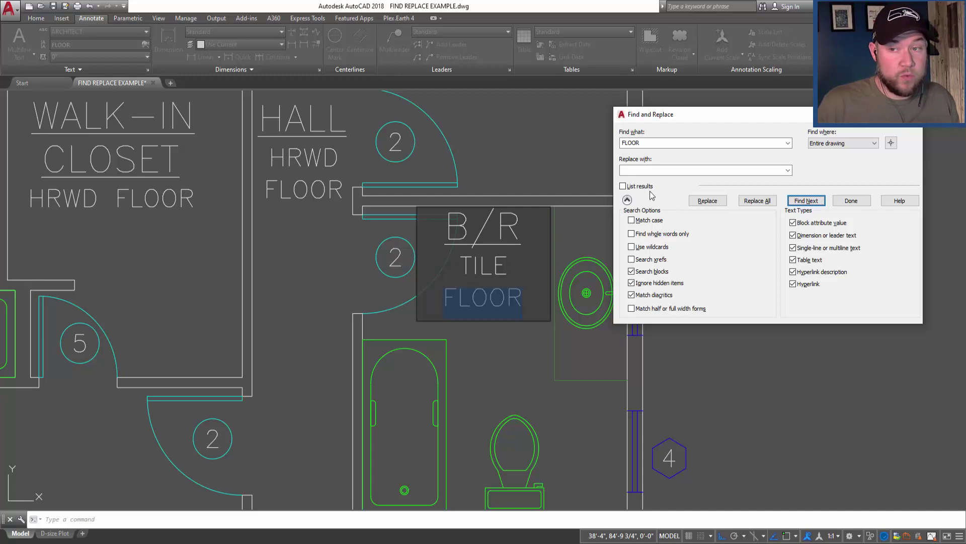
Set the replacement text to FLOORING and replace only the highlighted FLOOR in the B/R tile label
left_click(658, 171)
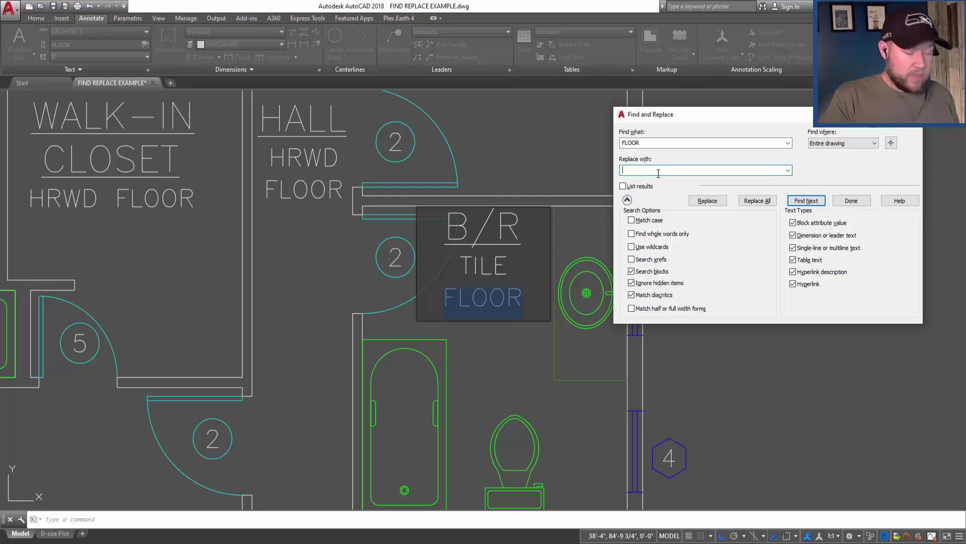
type("FLOORING")
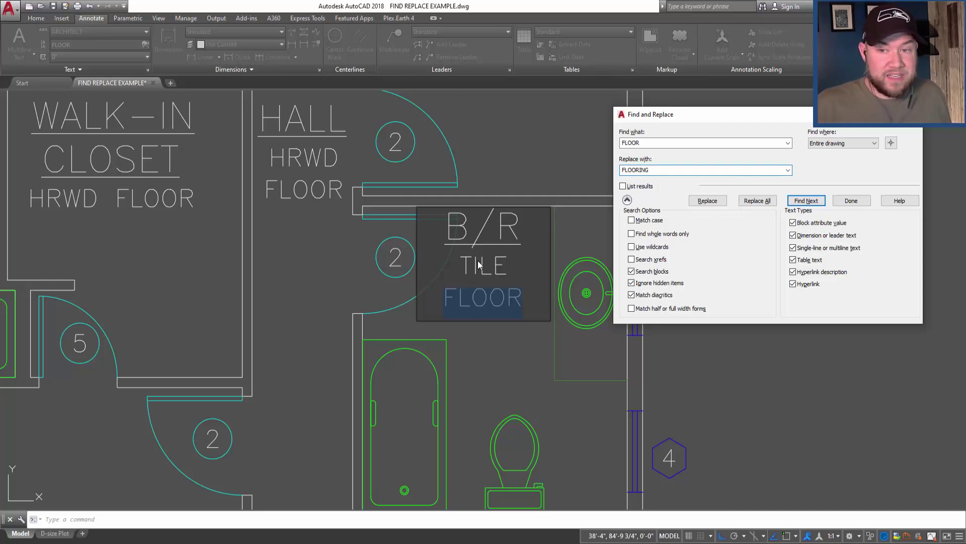
left_click(710, 201)
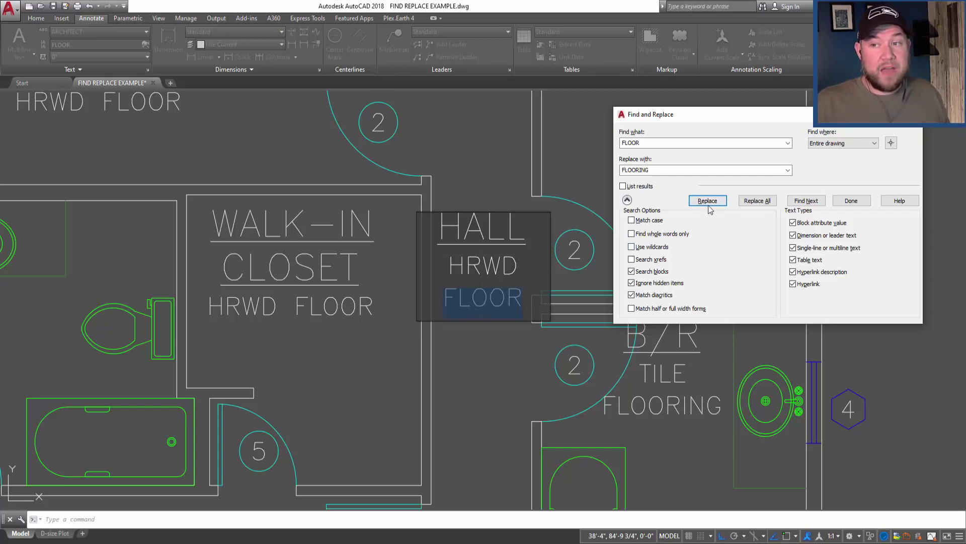
Replace every remaining FLOOR in the entire drawing with FLOORING and dismiss the search summary
double_click(672, 171)
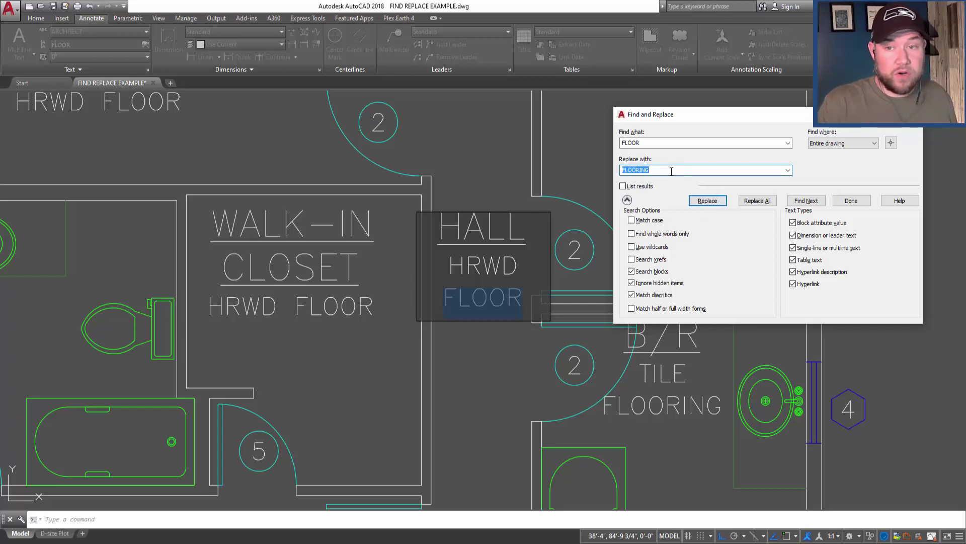
left_click(763, 203)
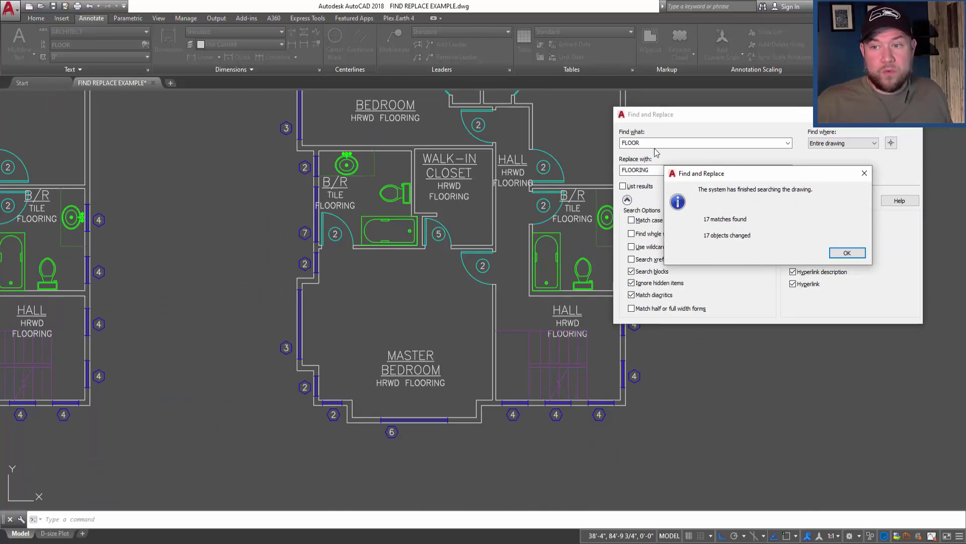
left_click_drag(745, 175, 409, 121)
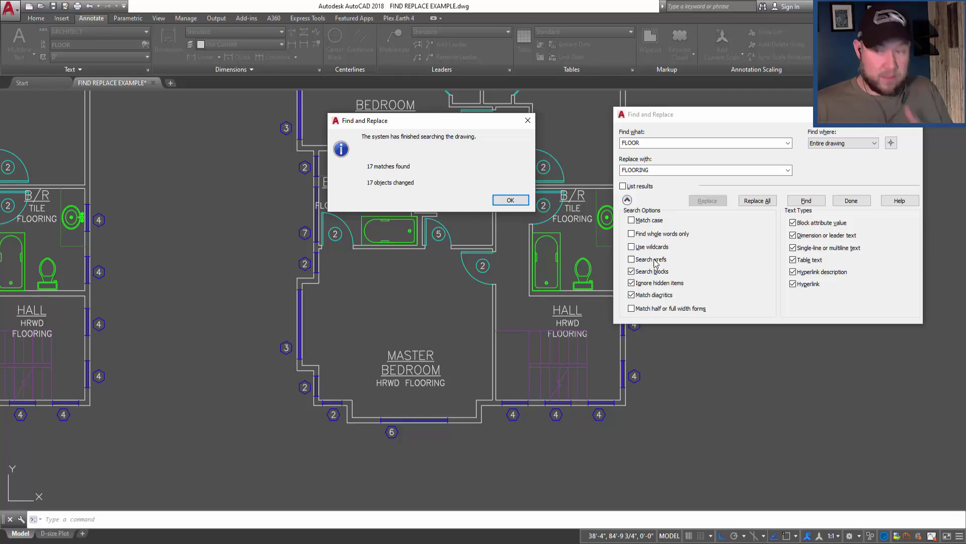
left_click(510, 200)
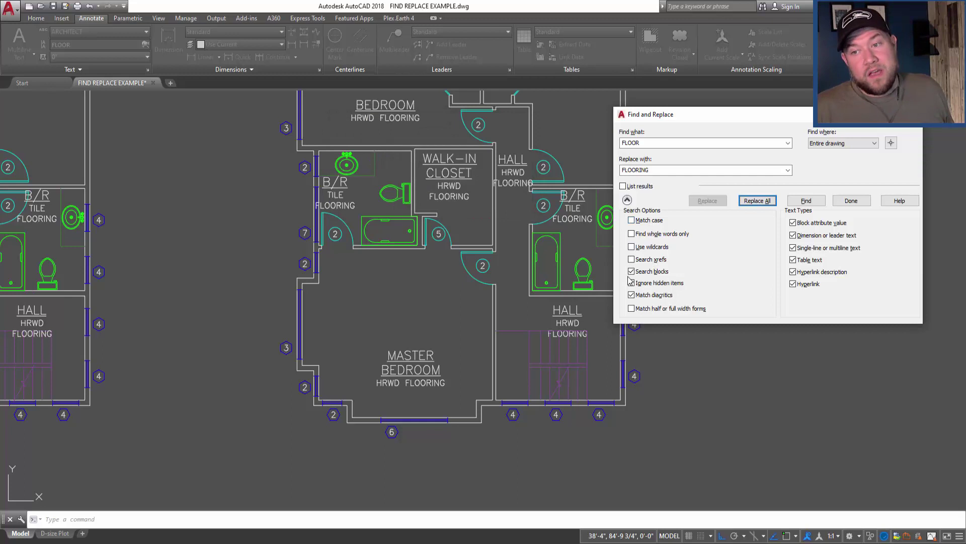
Include external references in the search and step through the first three occurrences of FLOOR
left_click(632, 259)
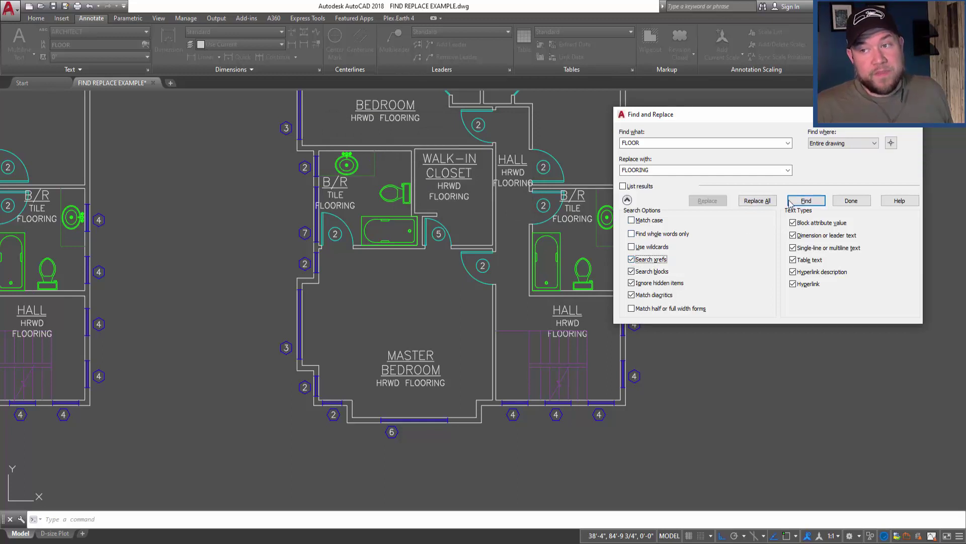
left_click(805, 201)
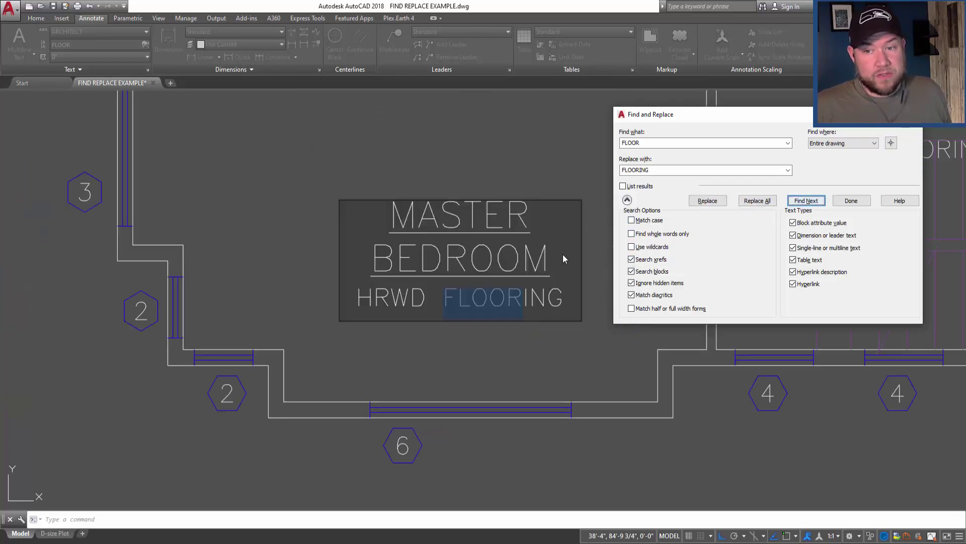
left_click(806, 201)
left_click(806, 201)
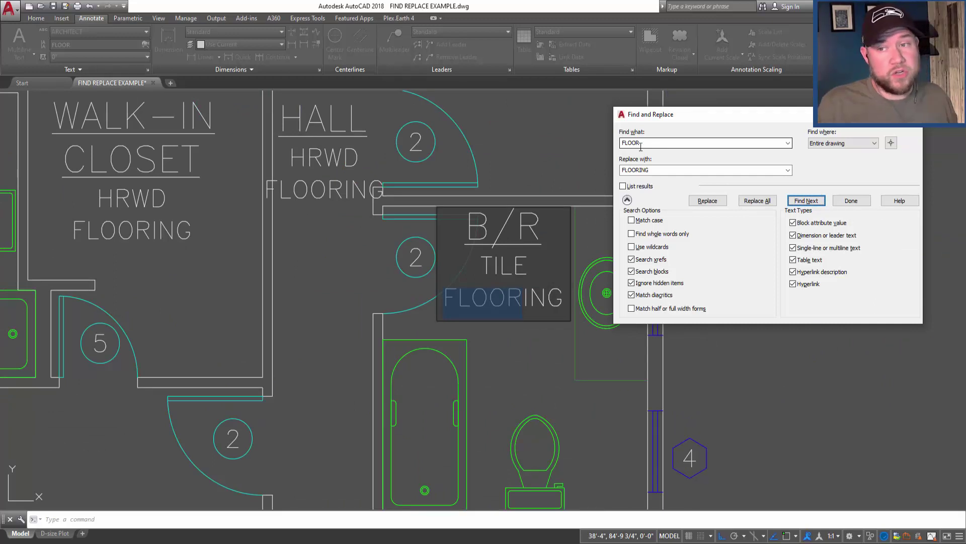
Reverse the search terms: set the text to find to FLOORING and the replacement text to FLOOR
key("Tab")
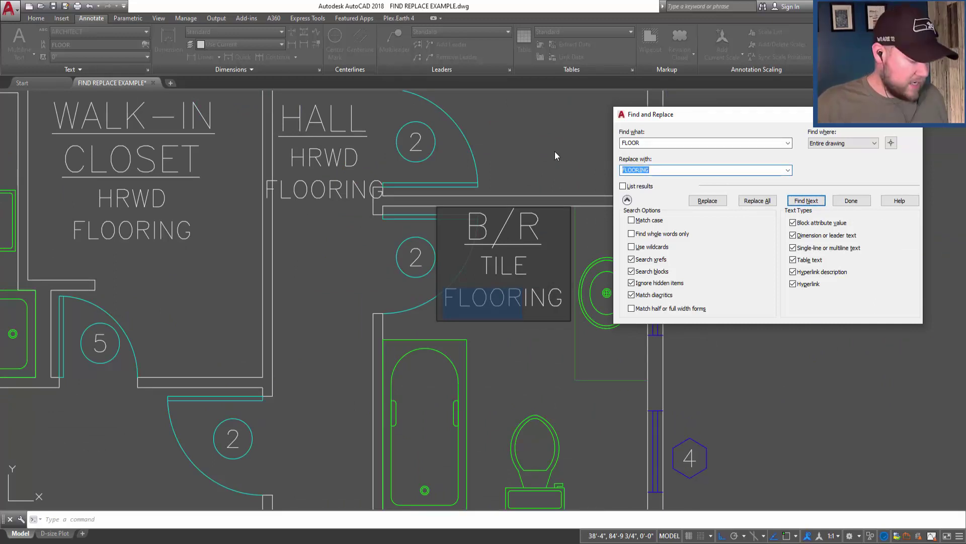
double_click(654, 143)
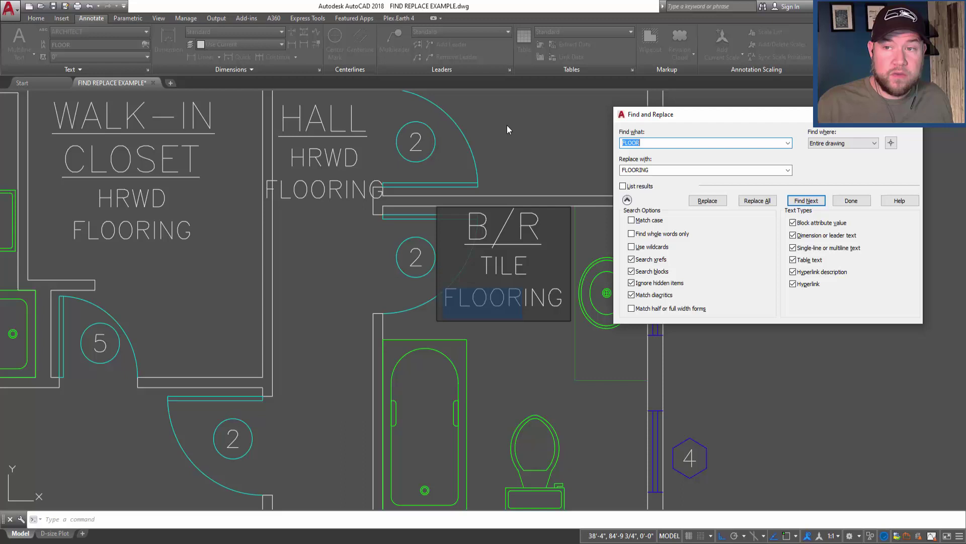
type("FLOORING")
double_click(657, 170)
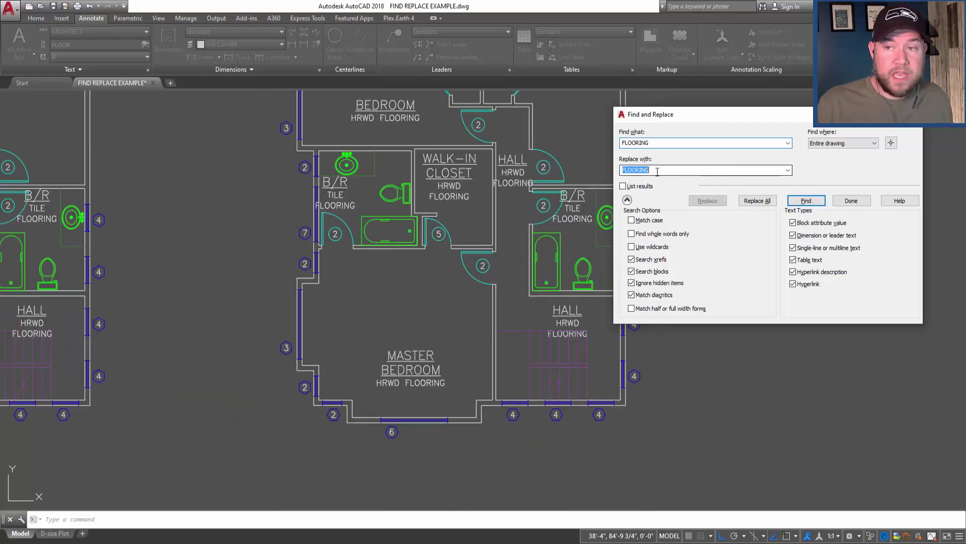
type("FLOORI")
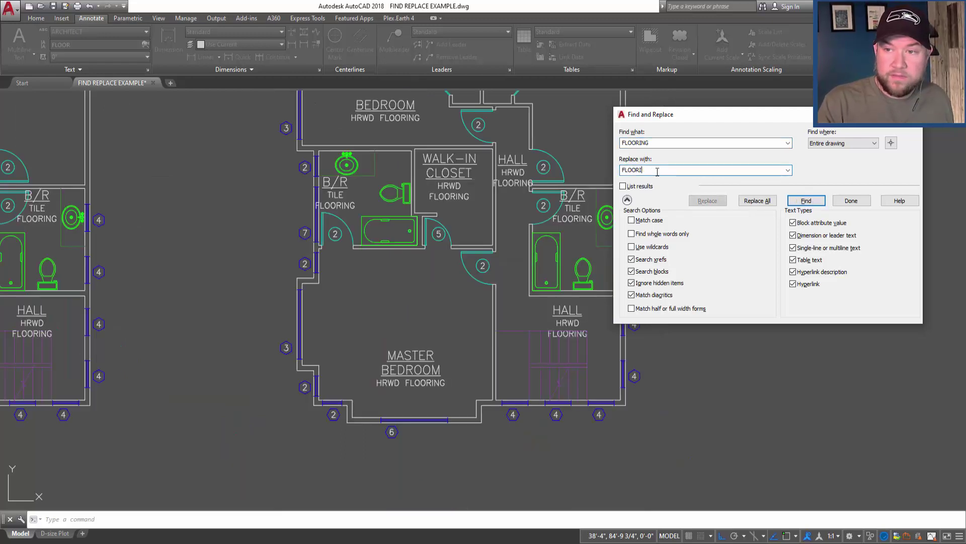
Find FLOORING in the entire drawing and step through its occurrences up to a bedroom label
left_click(811, 202)
left_click(807, 201)
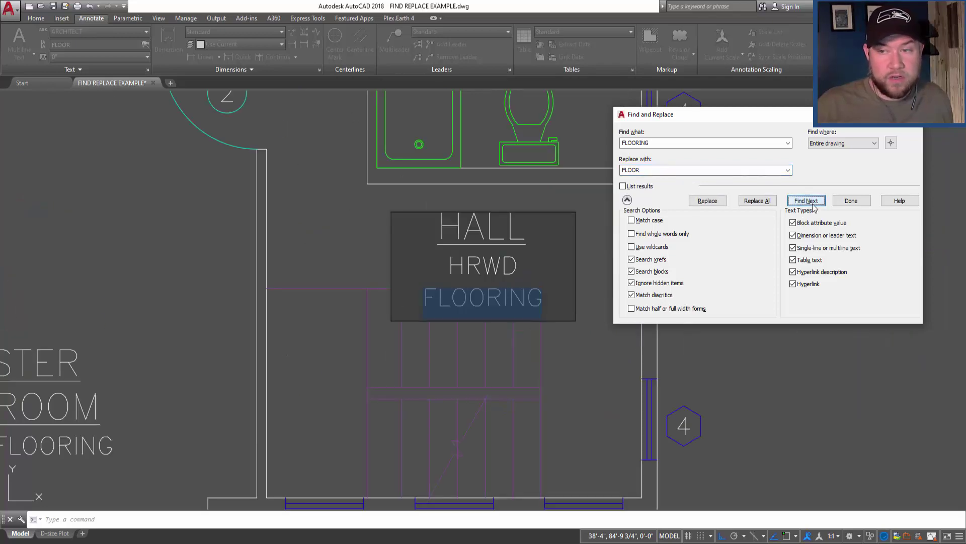
left_click(806, 201)
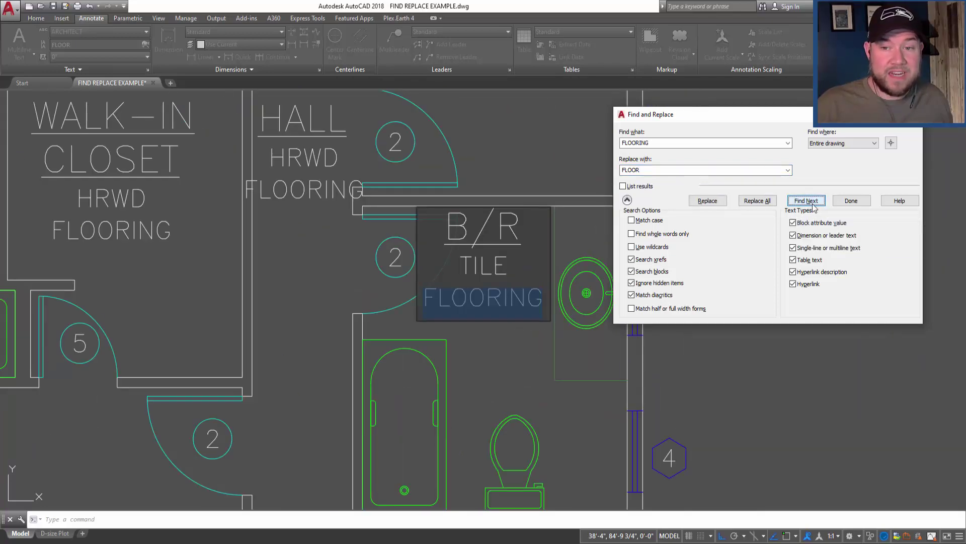
left_click(813, 205)
left_click(813, 205)
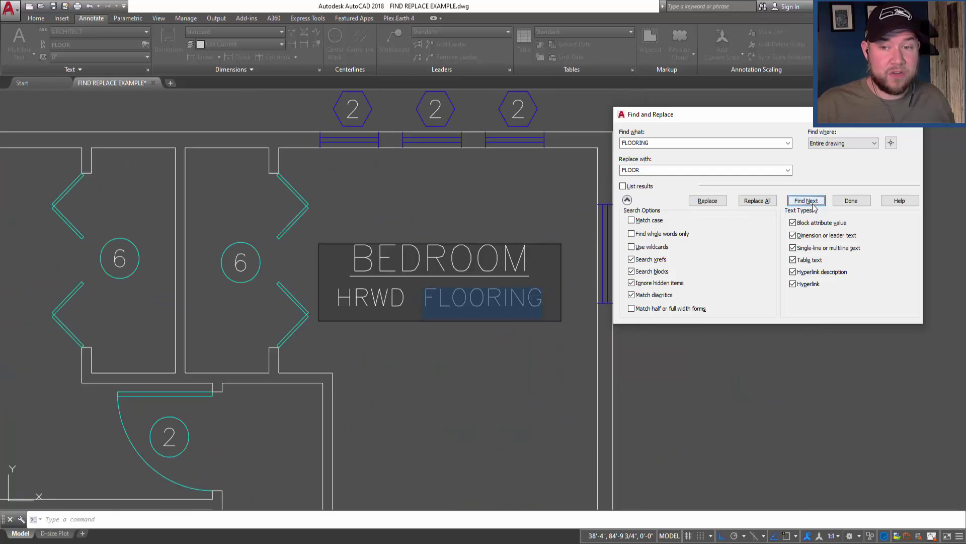
Replace all FLOORING with FLOOR, also replacing the text in the floorplan.dwg external reference, and dismiss the search summary
left_click(758, 202)
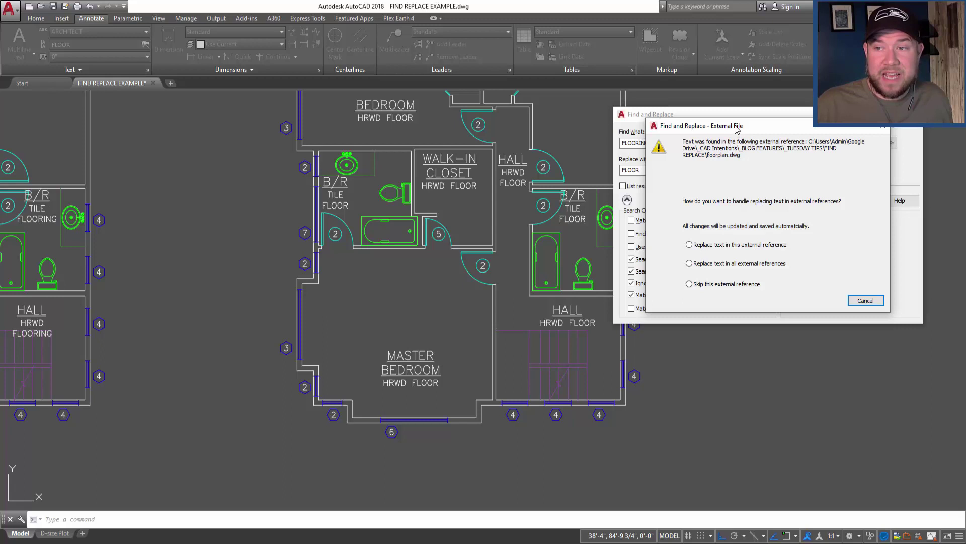
left_click_drag(738, 130, 266, 57)
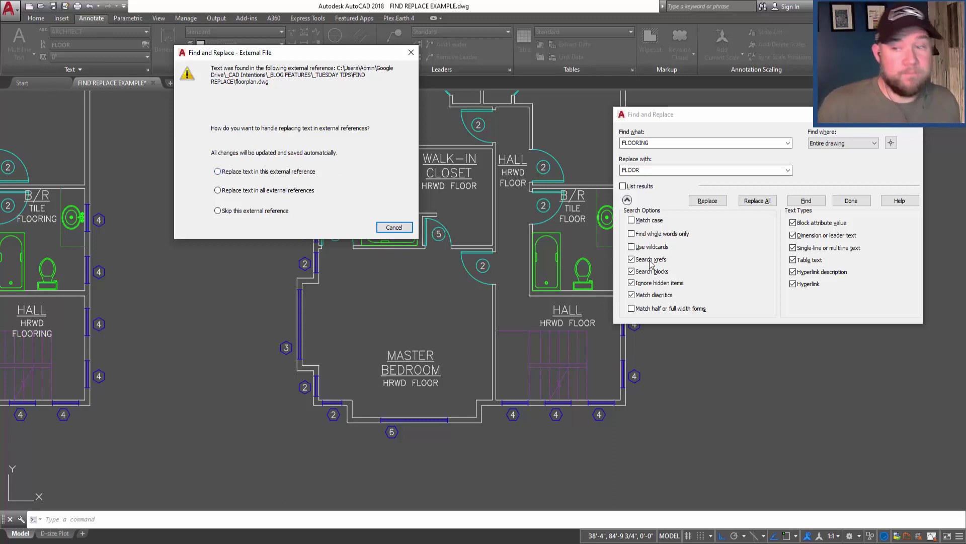
left_click(290, 173)
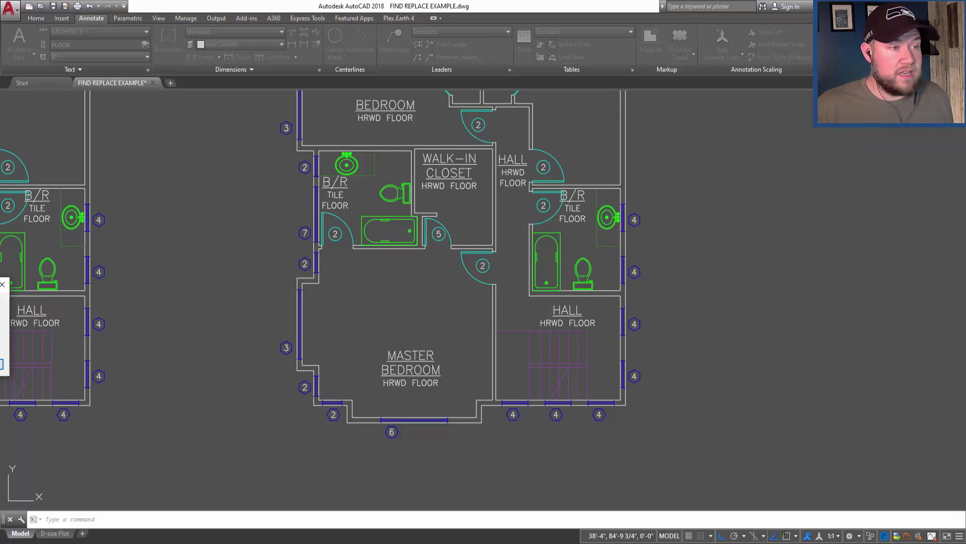
left_click_drag(226, 284, 416, 179)
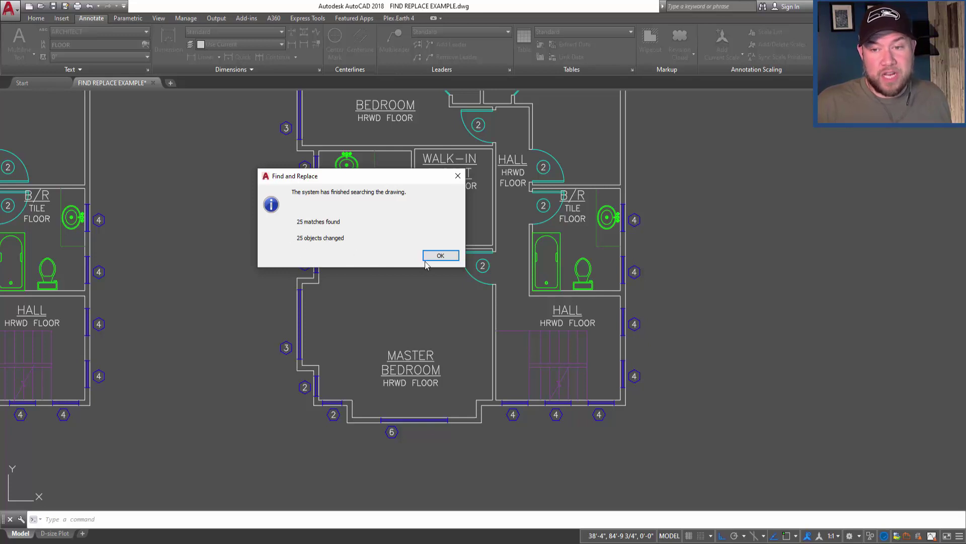
left_click(441, 256)
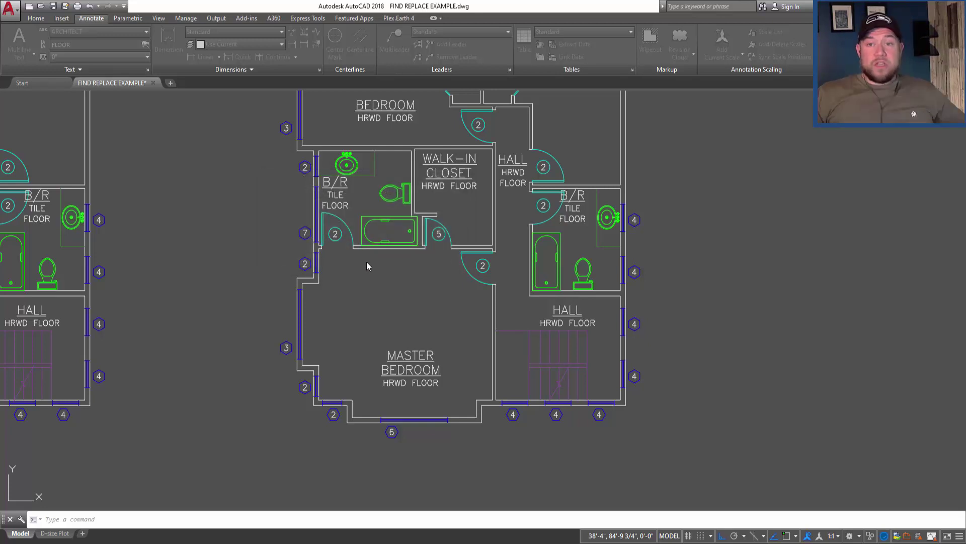